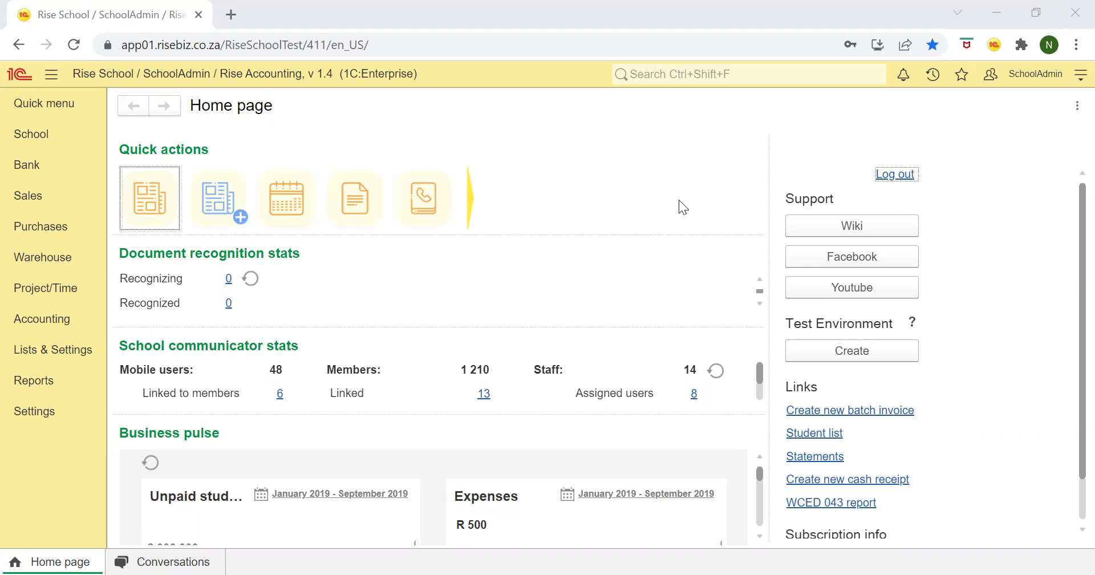
# Open the student list and compare the two identically named student records in class 7A.
pyautogui.click(64, 143)
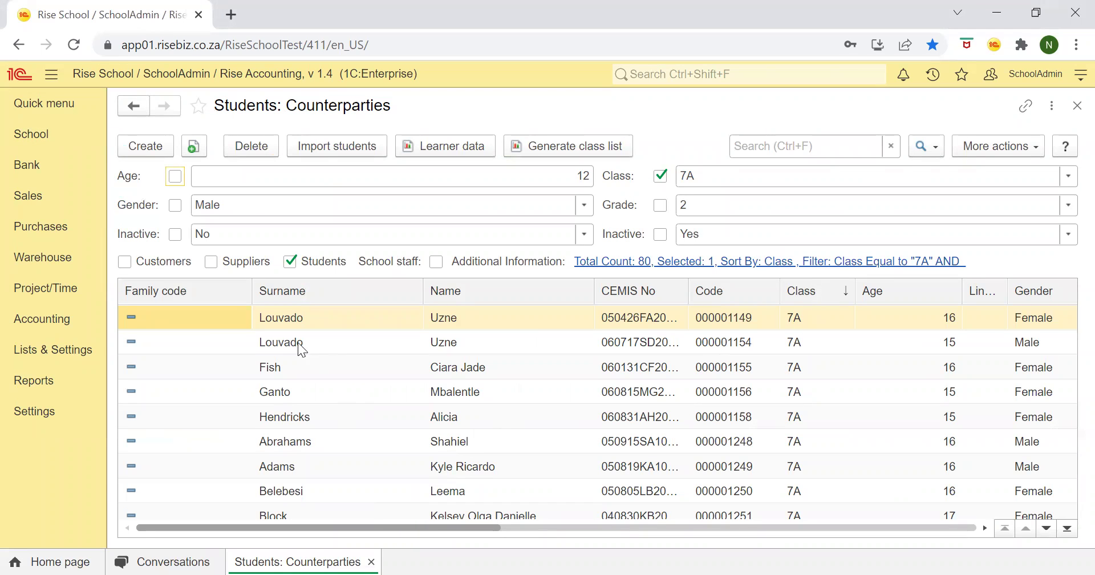
pyautogui.click(228, 322)
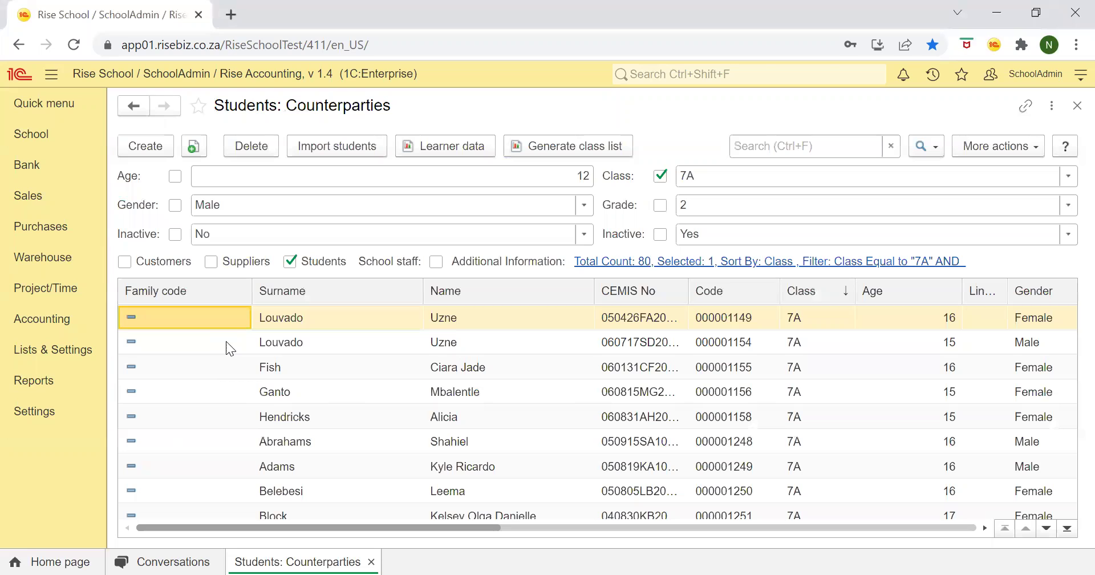
pyautogui.click(226, 341)
pyautogui.click(794, 323)
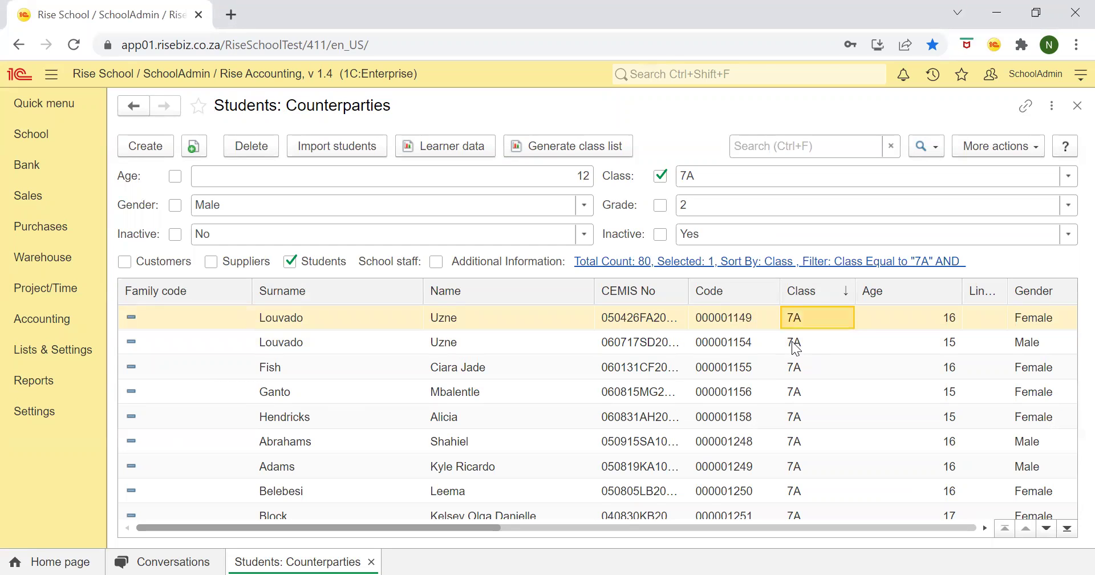
pyautogui.click(796, 345)
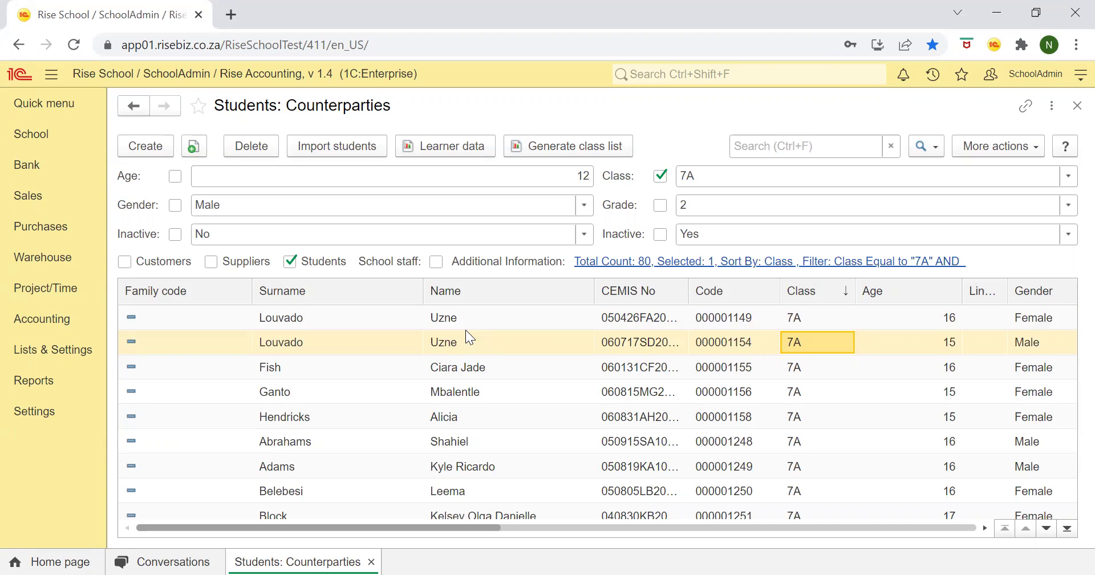
pyautogui.click(308, 317)
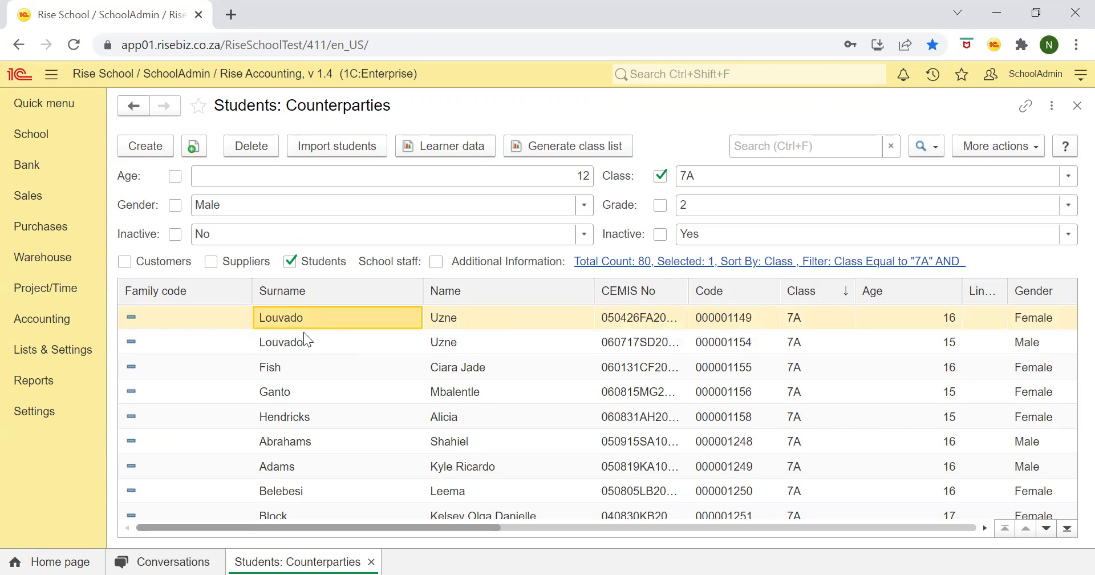
pyautogui.click(272, 344)
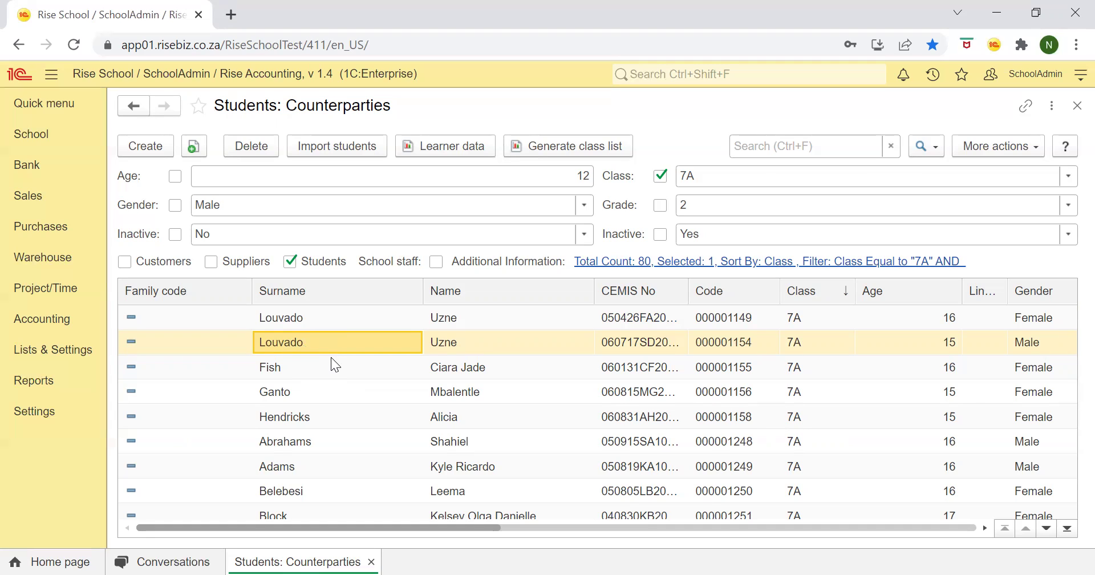
# Open the duplicate male student's document journal and open the tax invoice dated 01/05/2019.
pyautogui.press('Return')
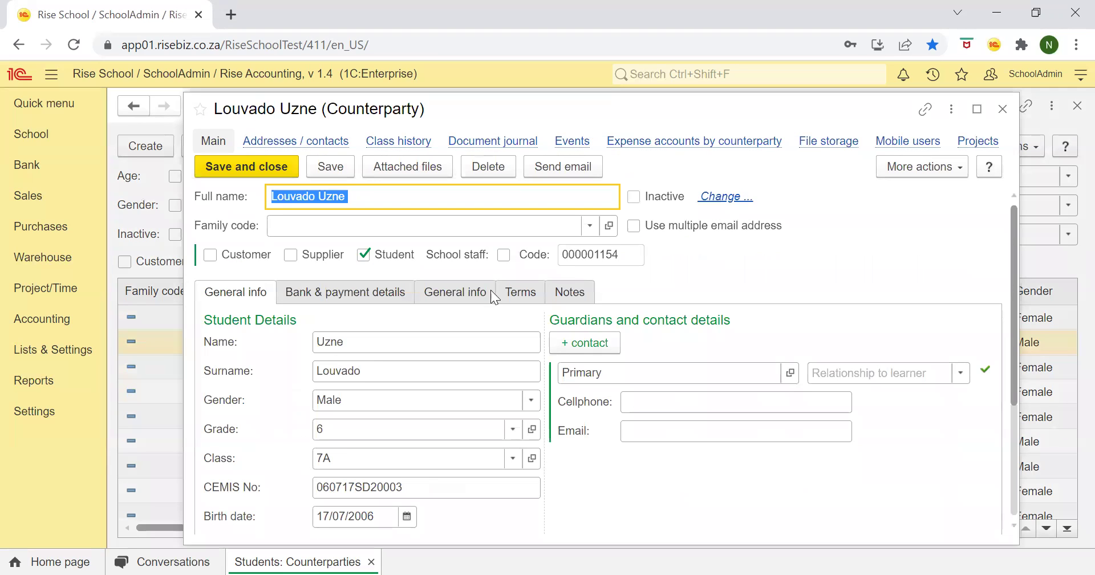
pyautogui.click(503, 149)
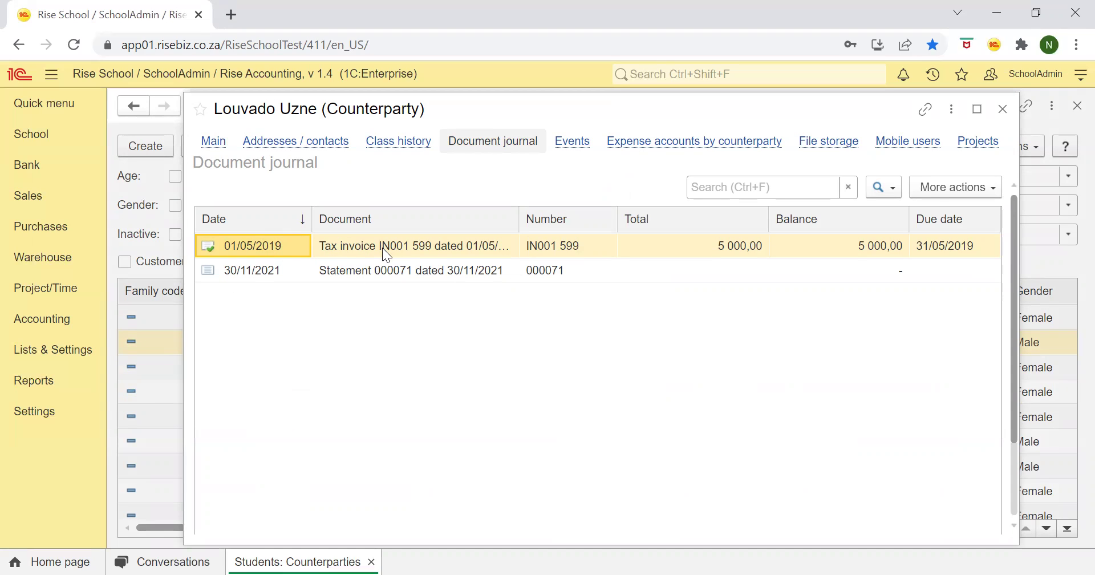
pyautogui.click(350, 254)
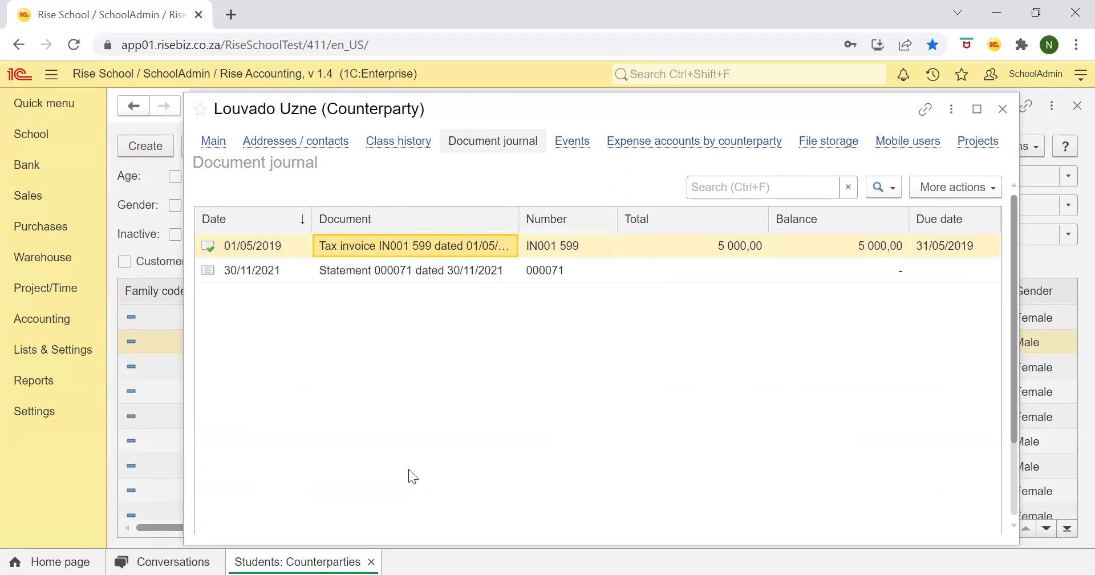
pyautogui.press('Return')
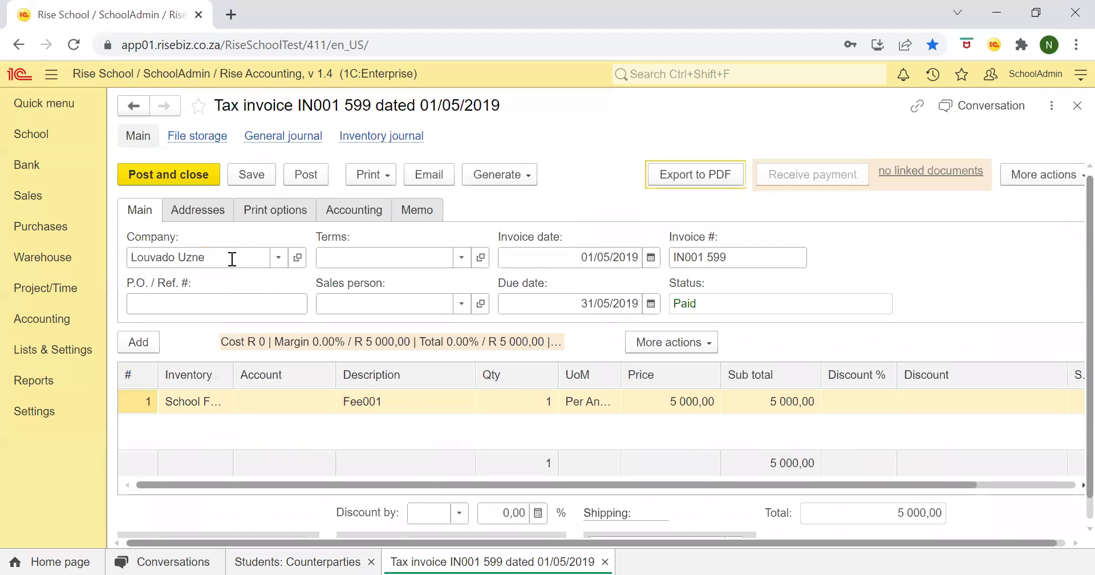
pyautogui.click(231, 260)
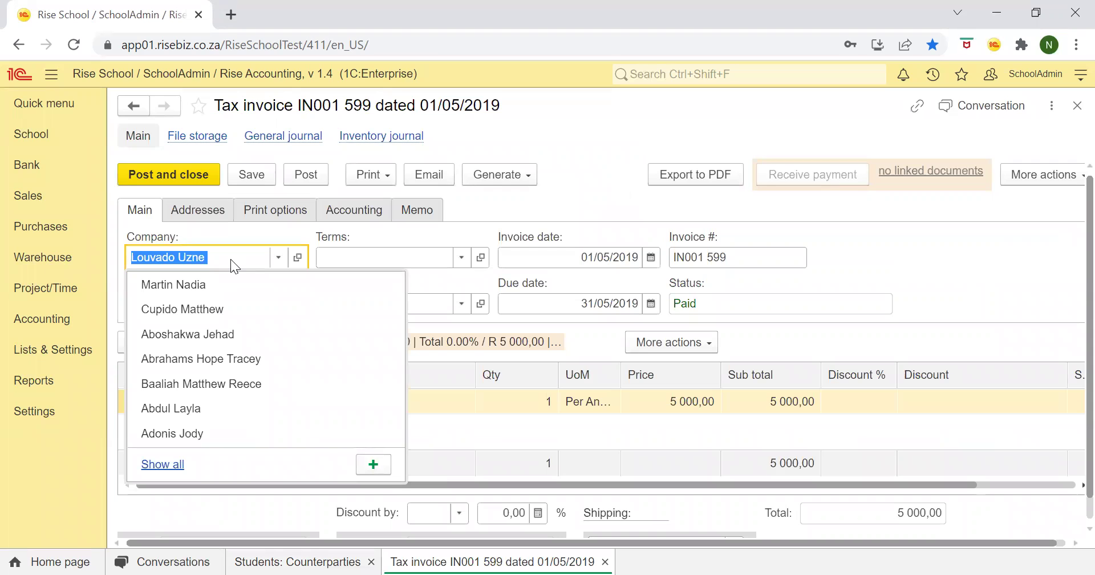
pyautogui.write('loyvad')
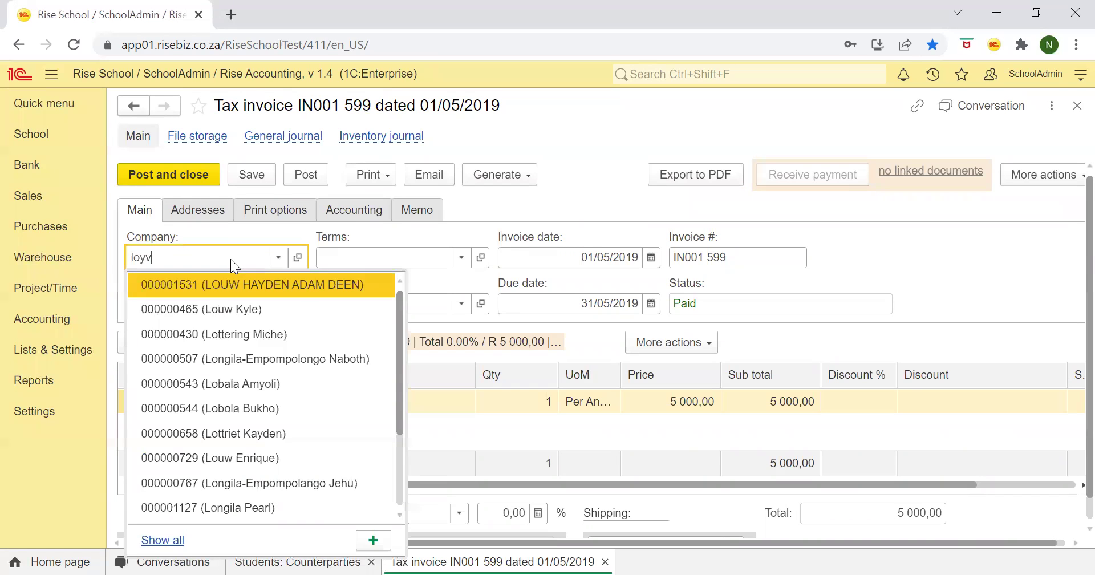
pyautogui.press('BackSpace')
pyautogui.press('BackSpace')
pyautogui.press('BackSpace')
pyautogui.press('BackSpace')
pyautogui.write('uva')
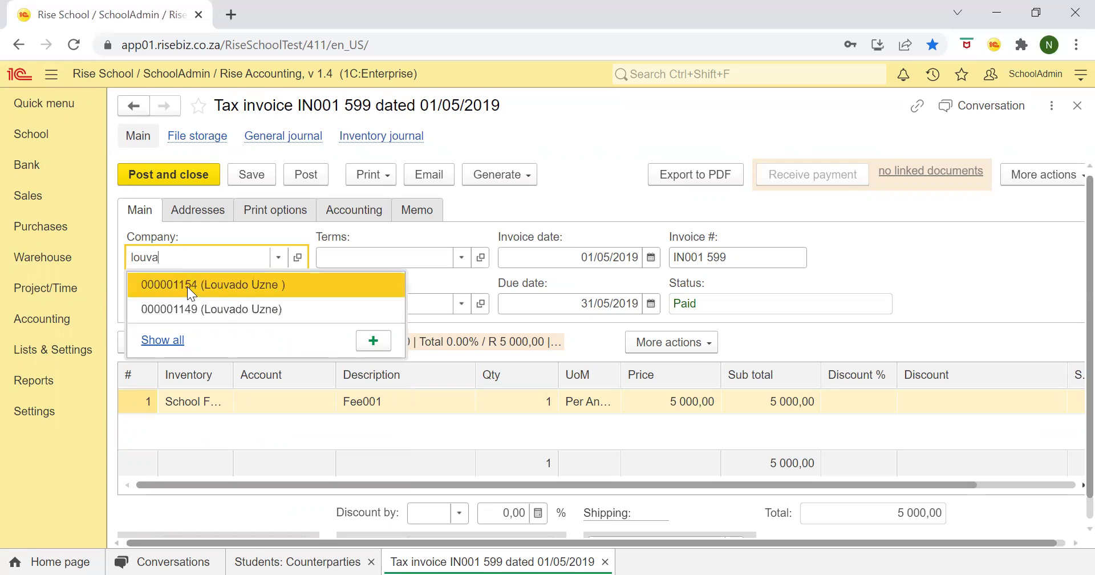
pyautogui.press('BackSpace')
pyautogui.press('BackSpace')
pyautogui.press('BackSpace')
pyautogui.press('BackSpace')
# Close the duplicate's record, check the two matching students' codes in the student list and return to the tax invoice.
pyautogui.click(253, 548)
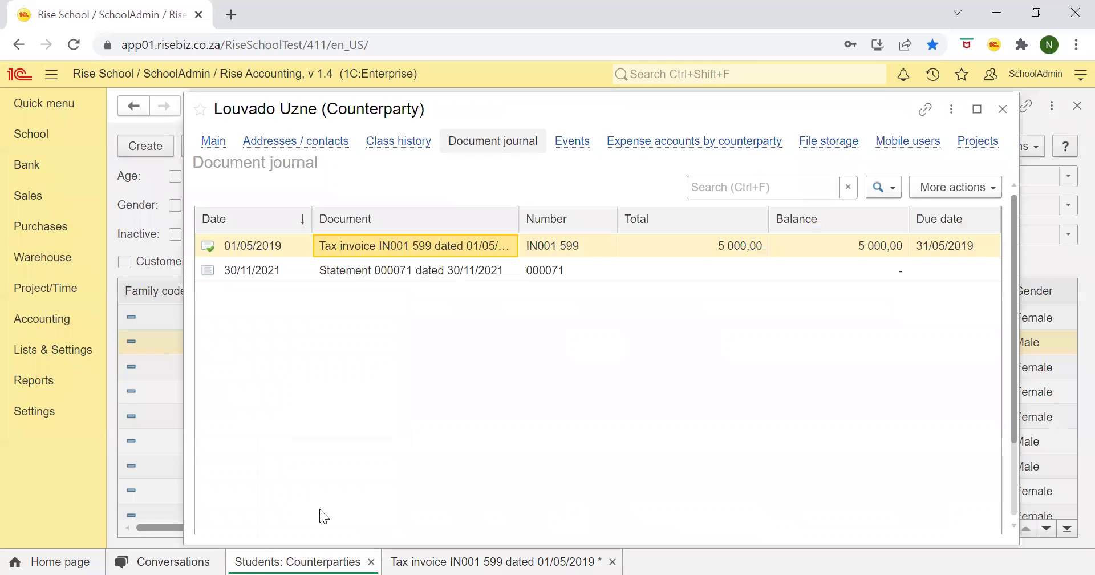
pyautogui.click(1004, 109)
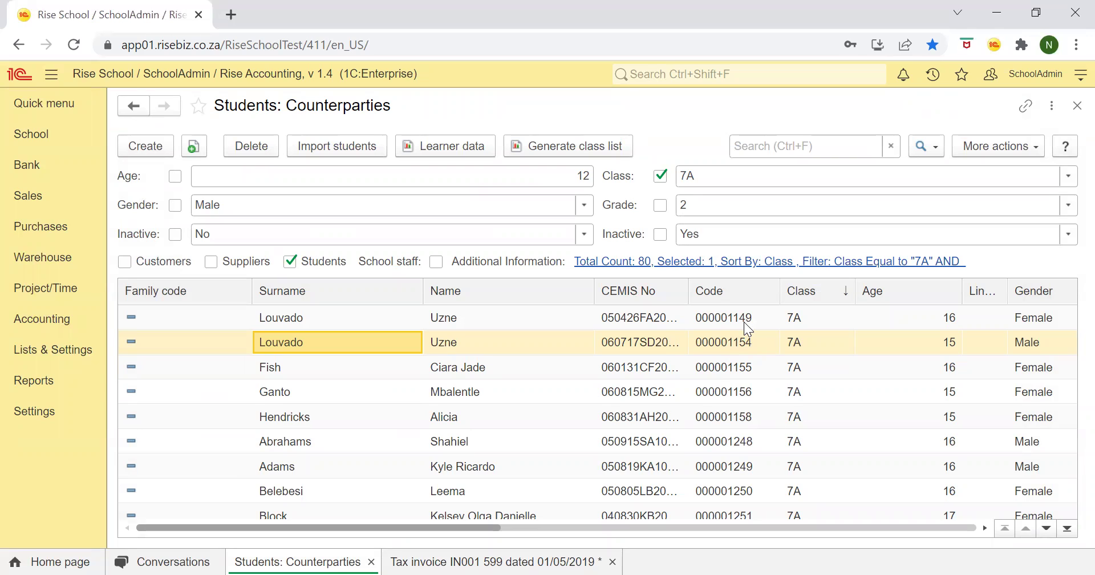
pyautogui.click(437, 559)
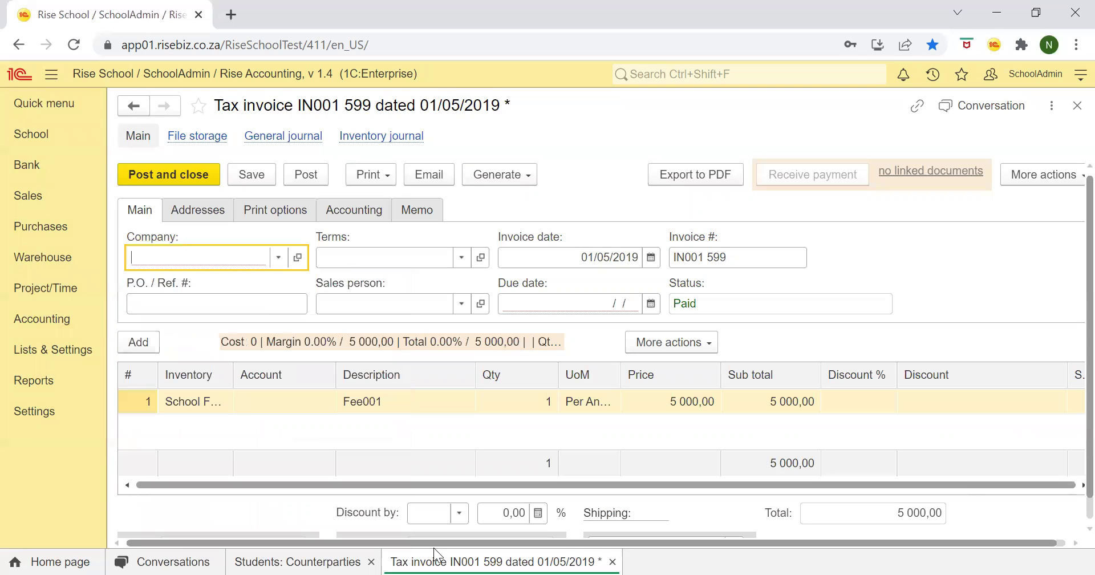
# Search the invoice's Company field by the duplicated surname, select the student record to keep and try to save the invoice.
pyautogui.write('li')
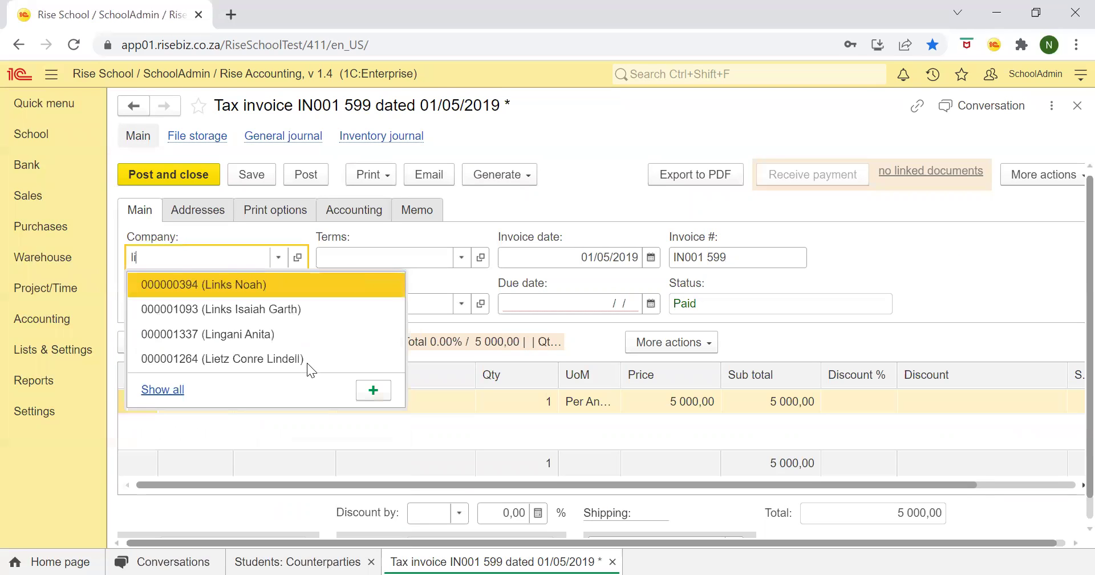
pyautogui.write('ouvad')
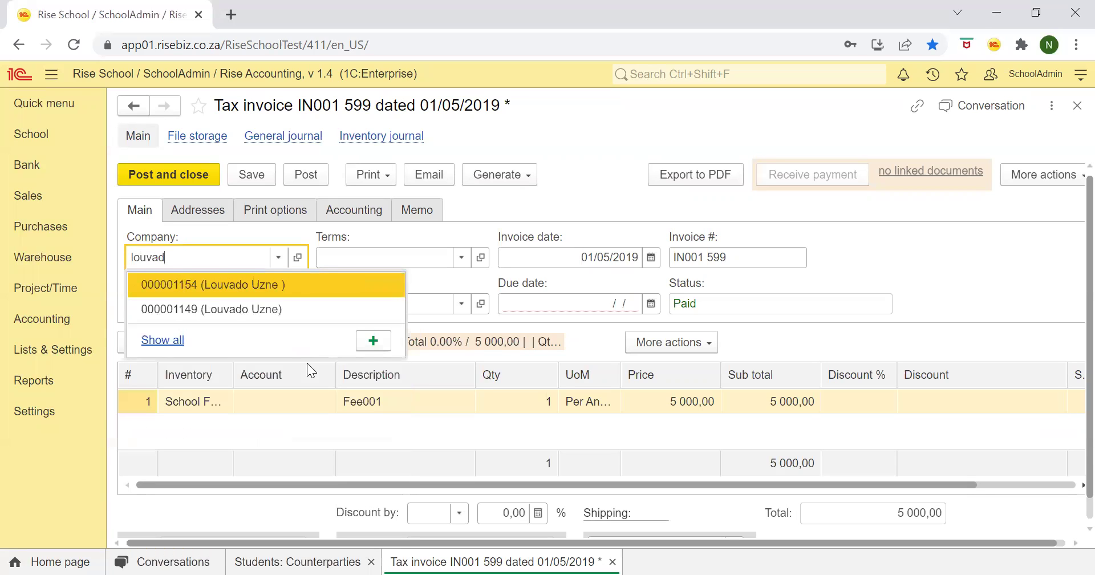
pyautogui.press('Return')
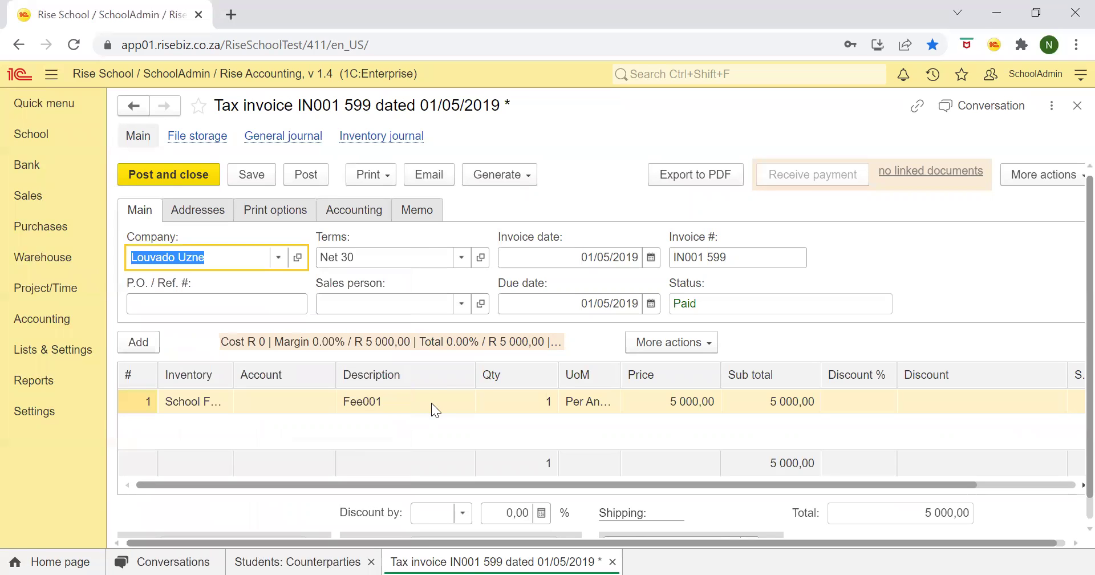
pyautogui.hotkey('ctrl', 's')
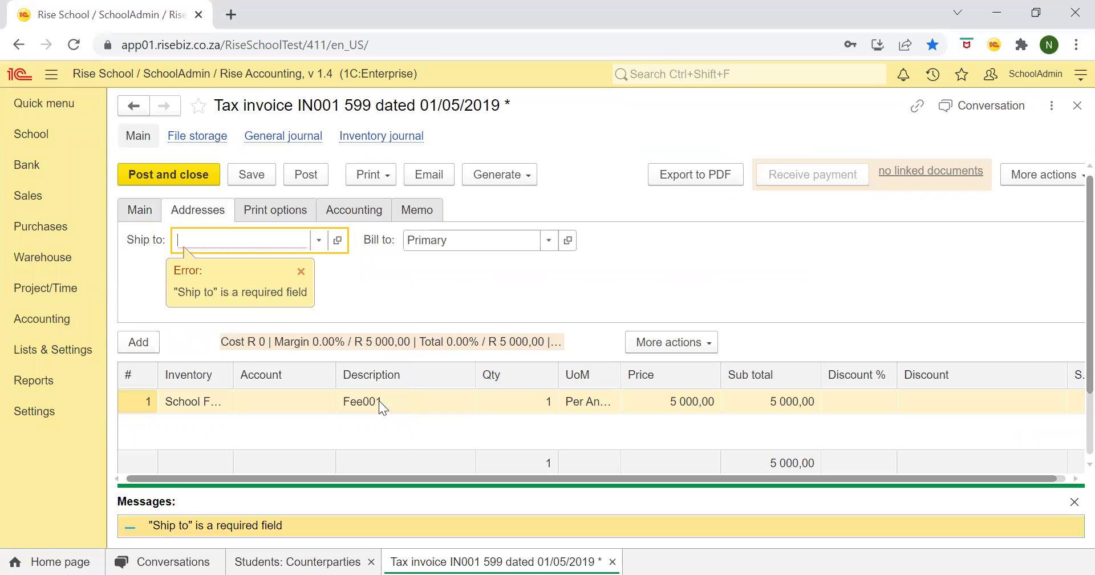
# Set the invoice's Ship to address to Primary, then post and close the invoice.
pyautogui.click(317, 241)
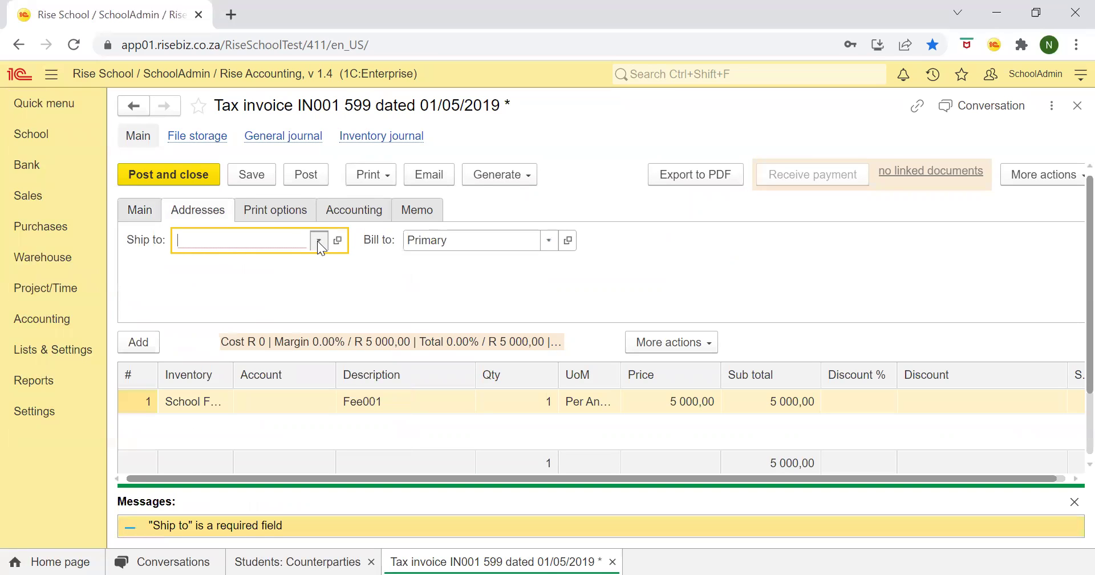
pyautogui.doubleClick(327, 203)
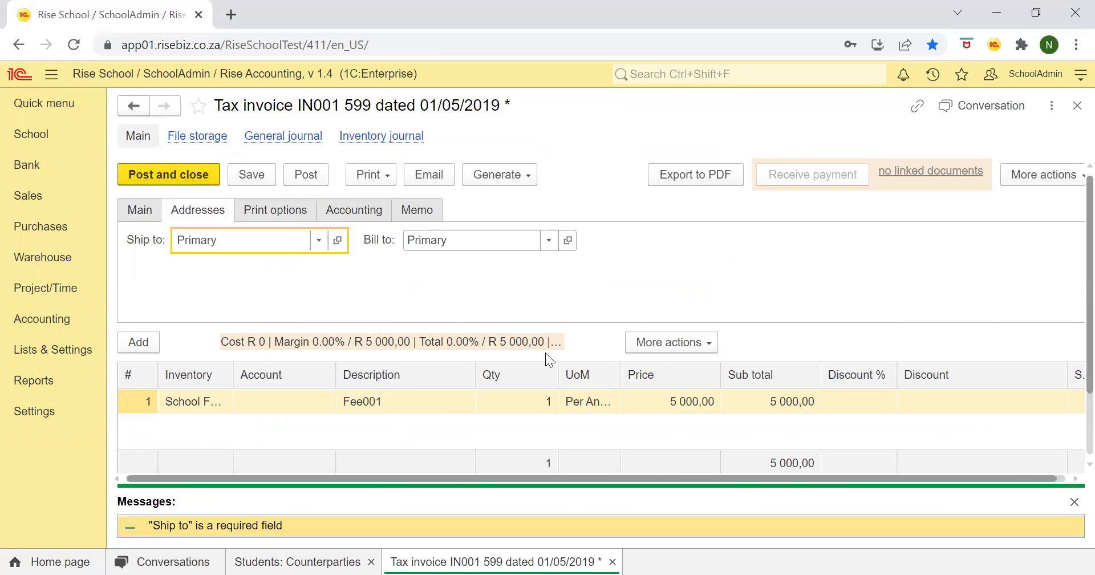
pyautogui.hotkey('ctrl', 'Return')
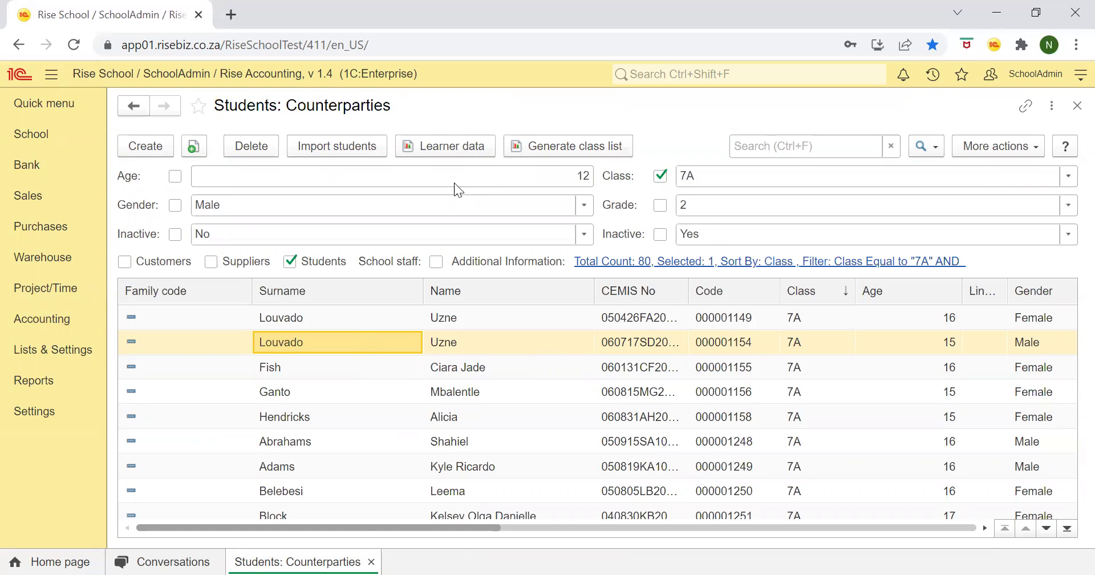
# Check the duplicate male student's document journal, then mark that student record for deletion.
pyautogui.press('Return')
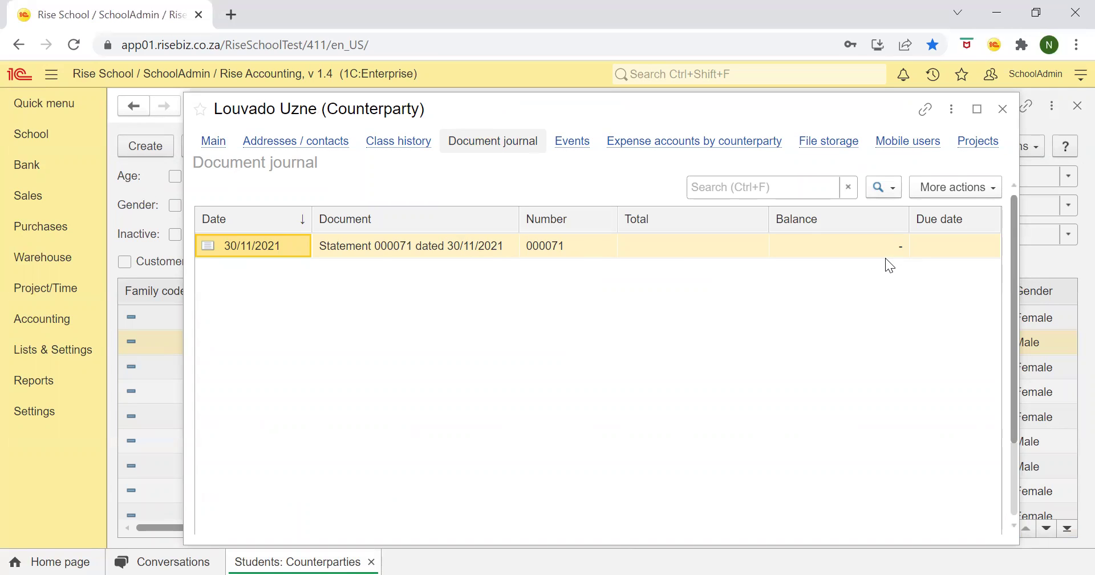
pyautogui.click(1002, 110)
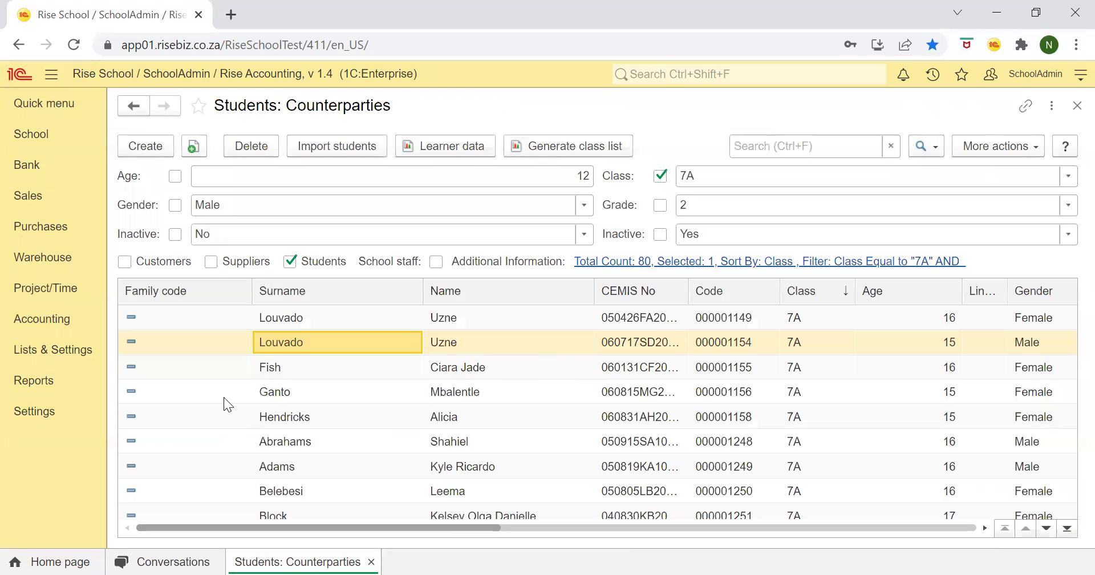
pyautogui.rightClick(299, 345)
pyautogui.click(380, 311)
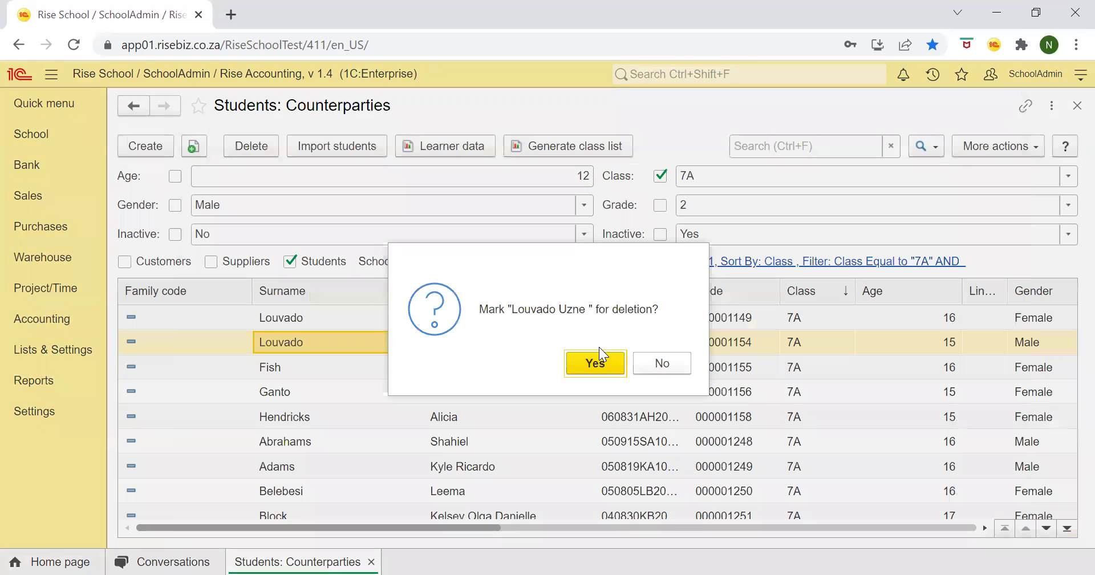
pyautogui.press('Return')
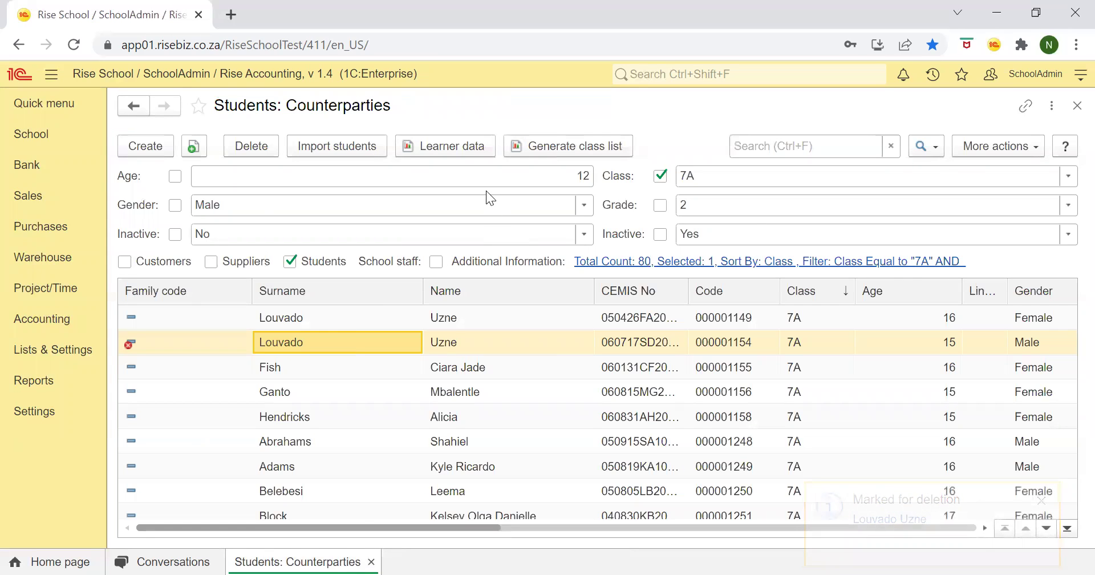
# Open the statement dated 30/11/2021 from the duplicate student's document journal and mark it for deletion.
pyautogui.press('Return')
pyautogui.click(480, 142)
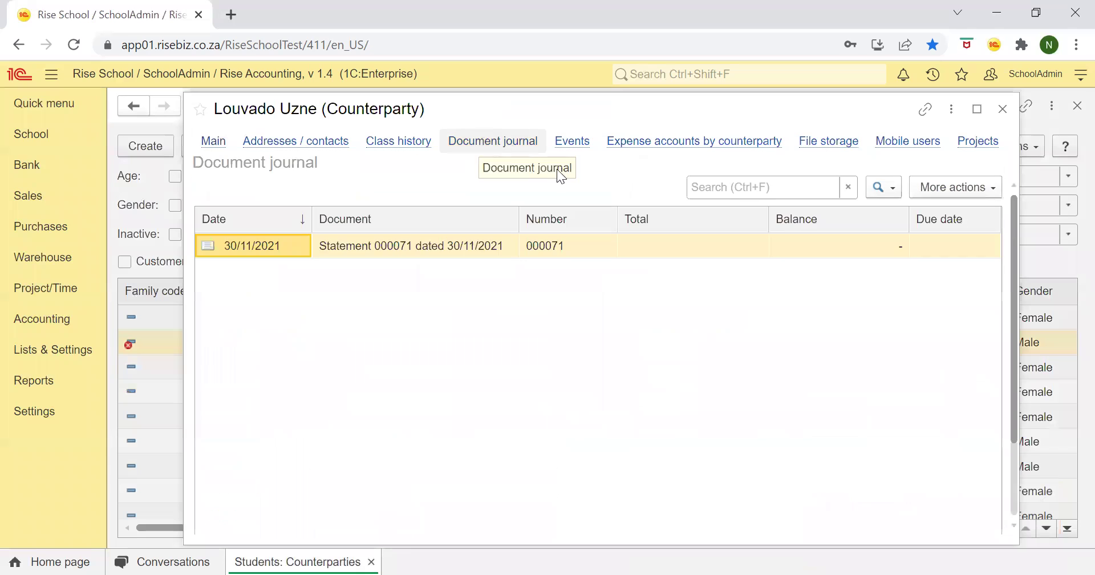
pyautogui.click(405, 257)
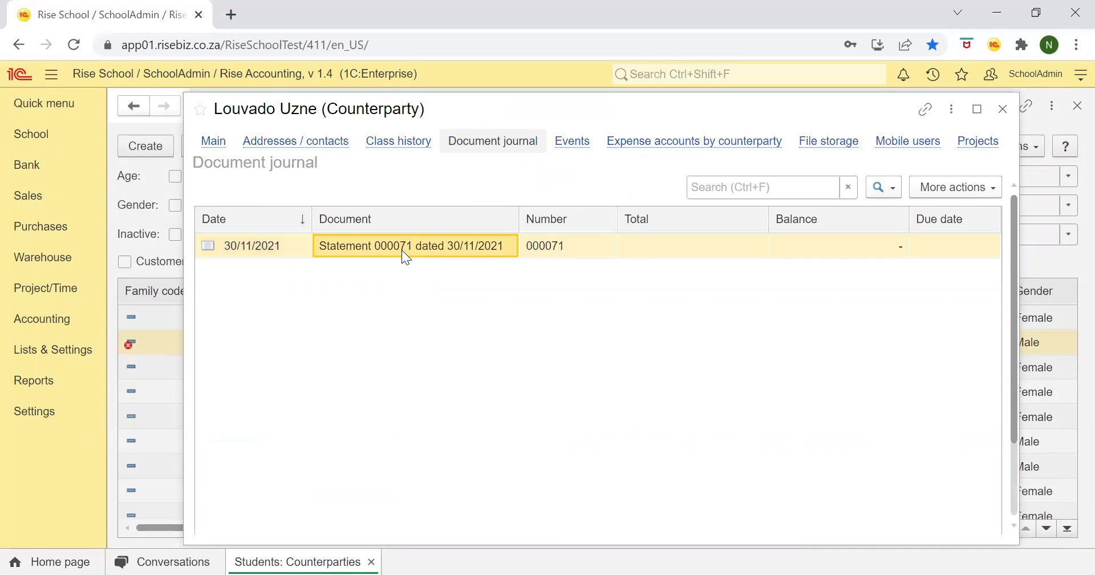
pyautogui.doubleClick(403, 252)
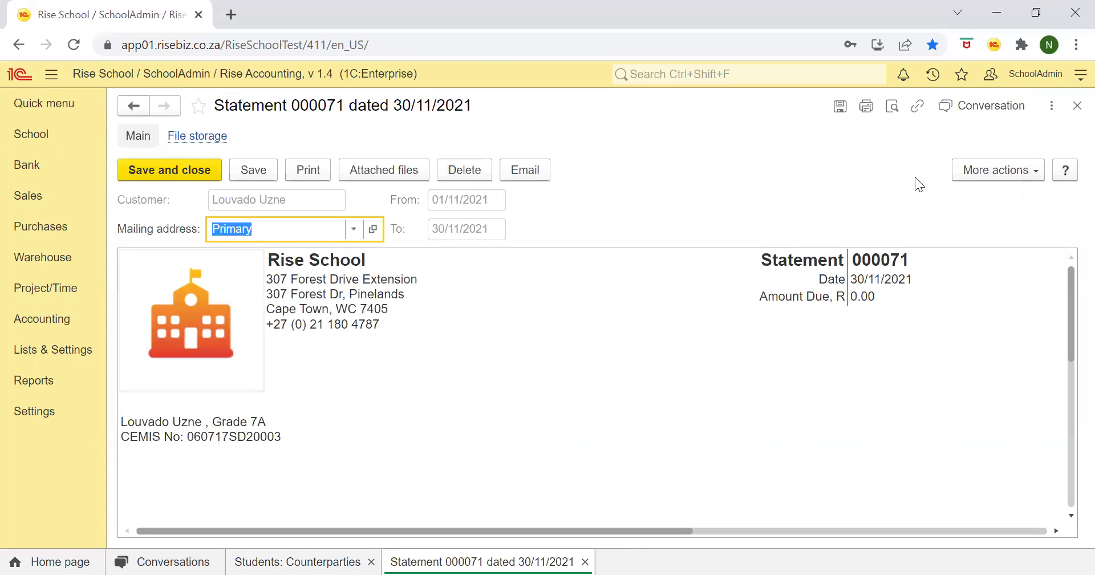
pyautogui.click(974, 172)
pyautogui.click(892, 311)
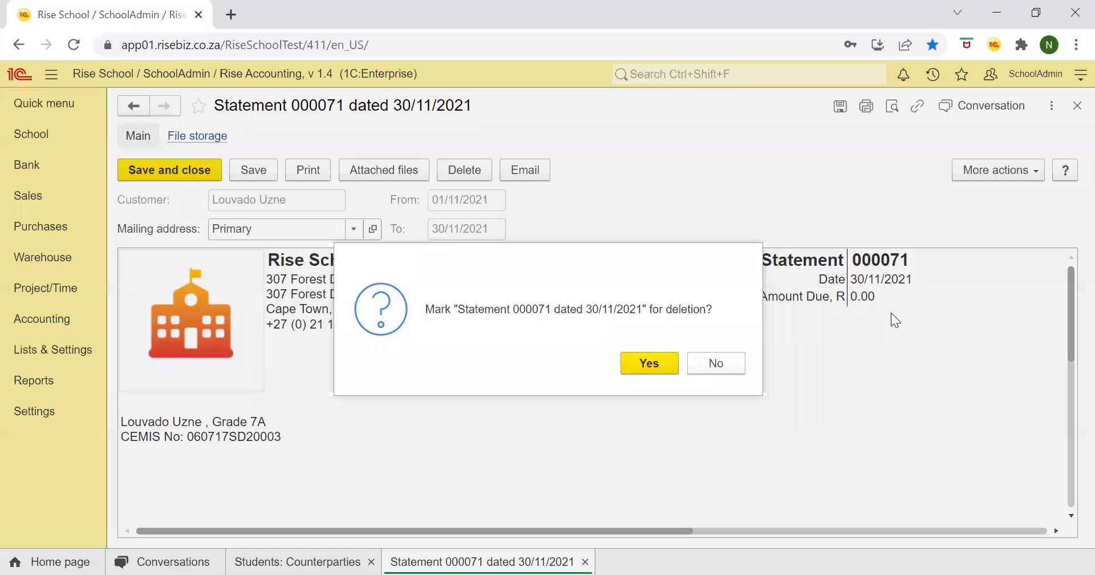
pyautogui.click(646, 362)
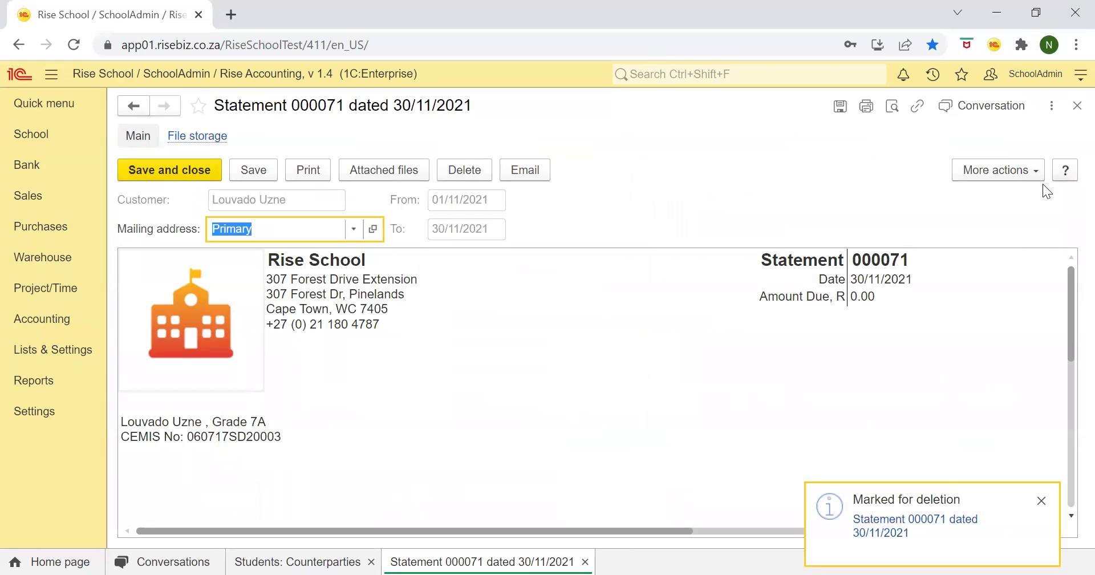
# Close the statement, the duplicate student's record and the student list.
pyautogui.click(1076, 106)
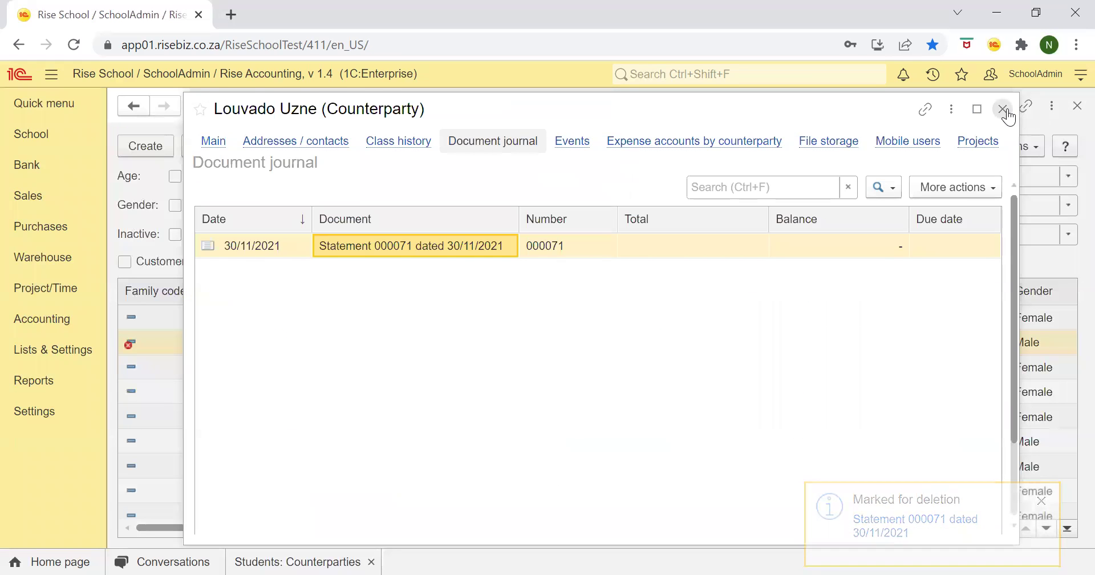
pyautogui.click(1003, 109)
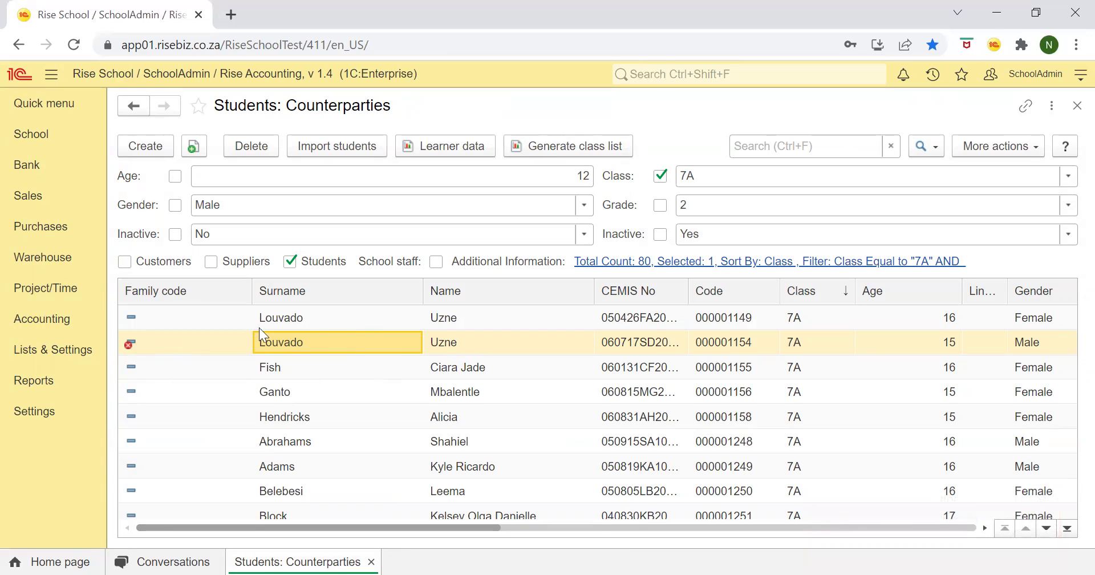
pyautogui.click(1077, 106)
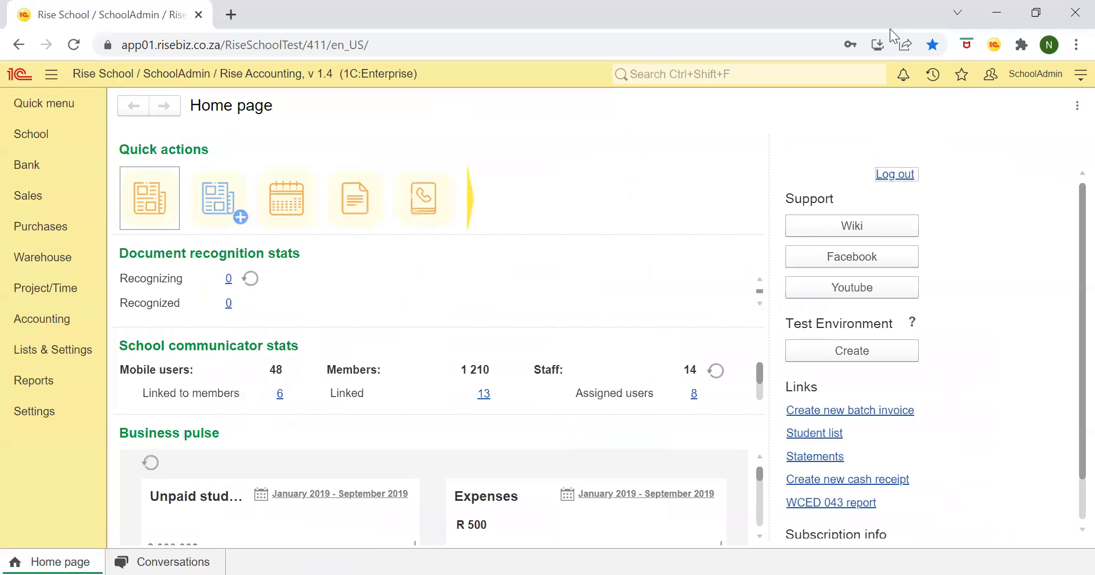